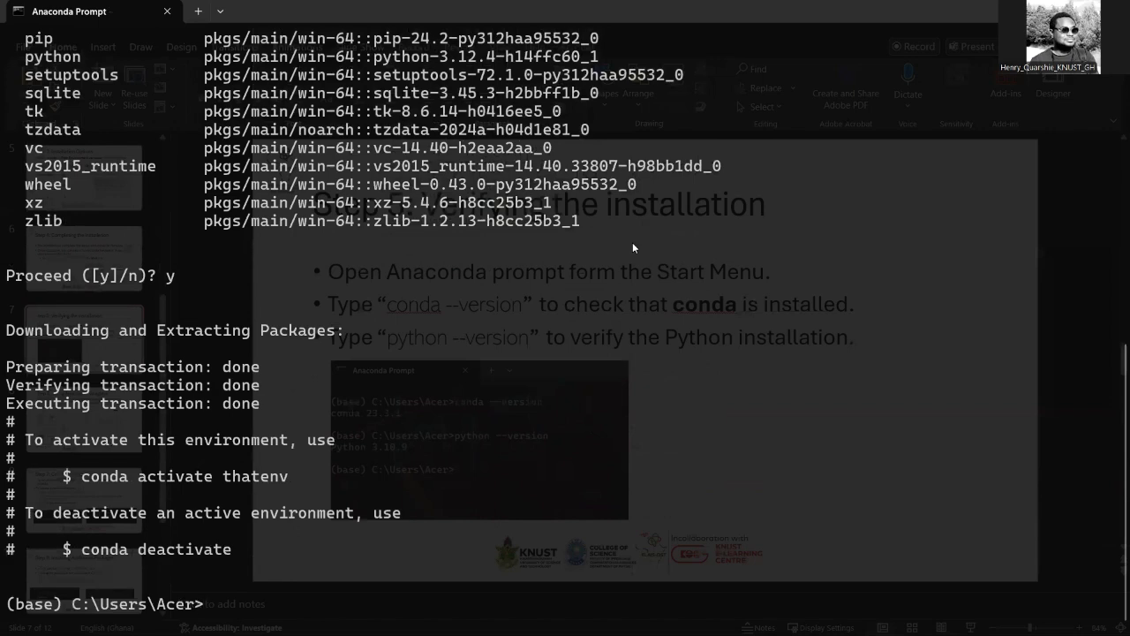
- Activate the thatenv environment with the command conda activate thatenv
scroll(492, 221, up, 10)
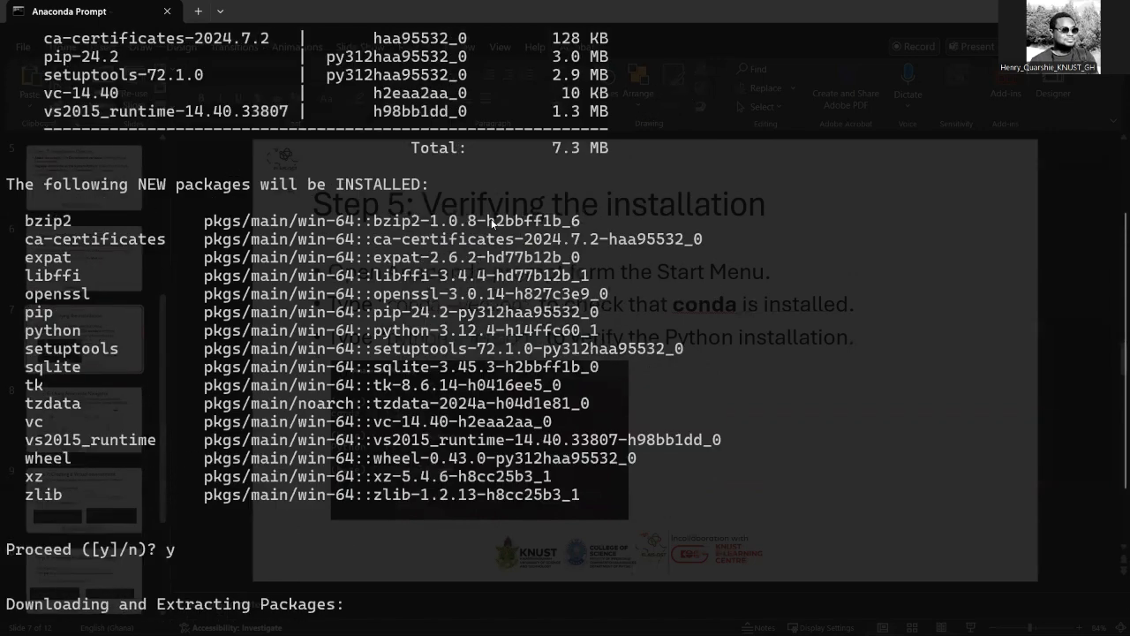
scroll(491, 223, down, 10)
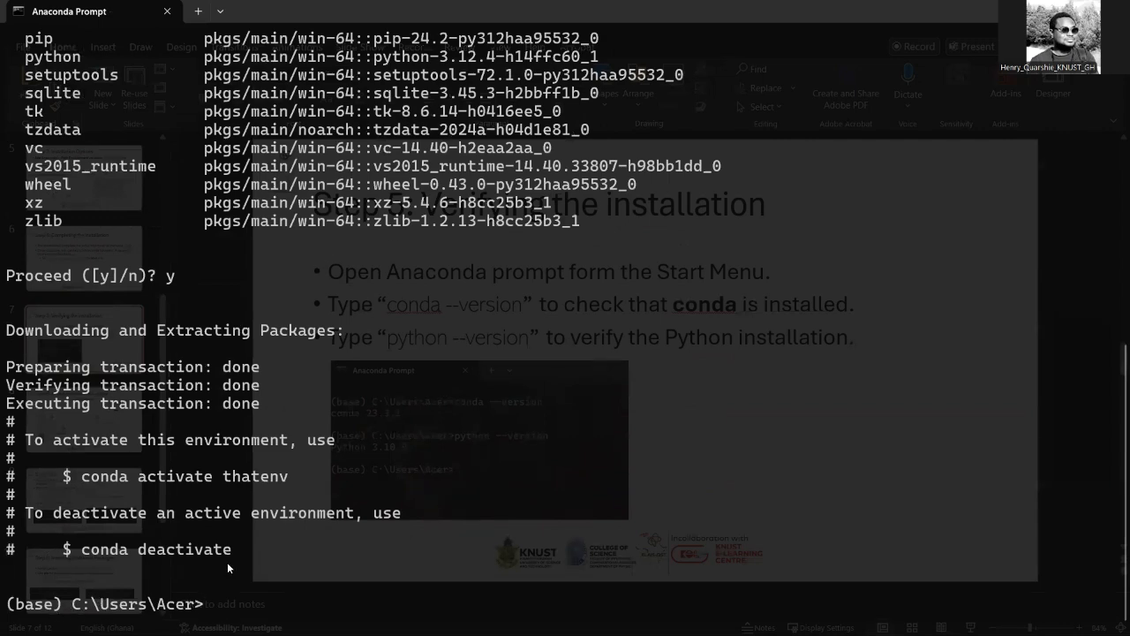
scroll(339, 293, up, 4)
scroll(386, 325, down, 4)
text(conda)
drag(81, 476, 275, 477)
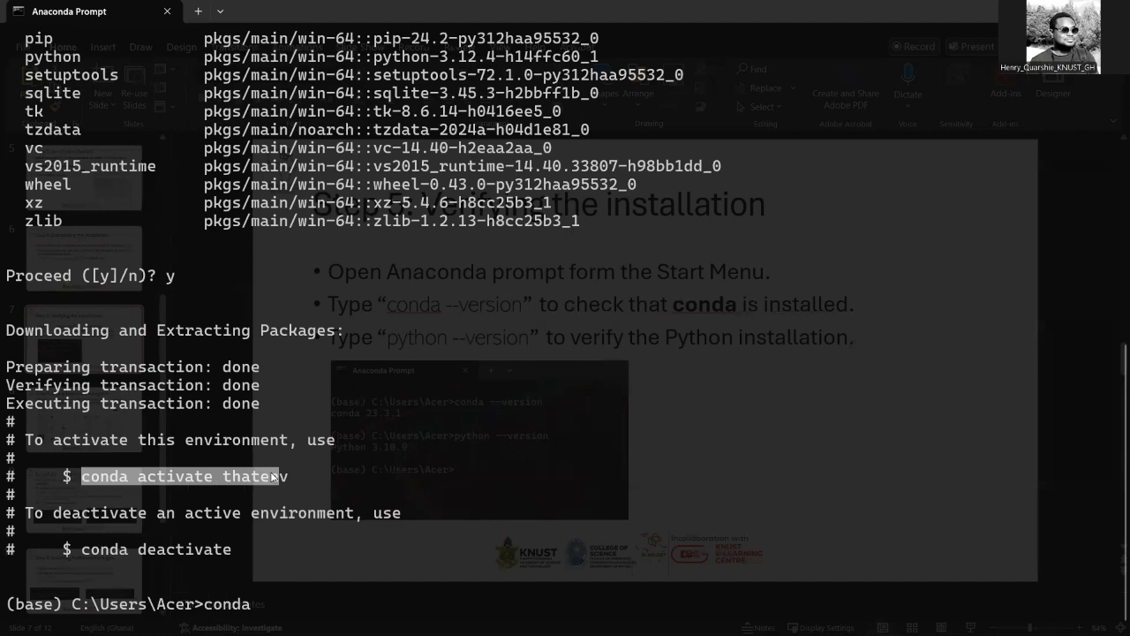
click(340, 553)
text(activa)
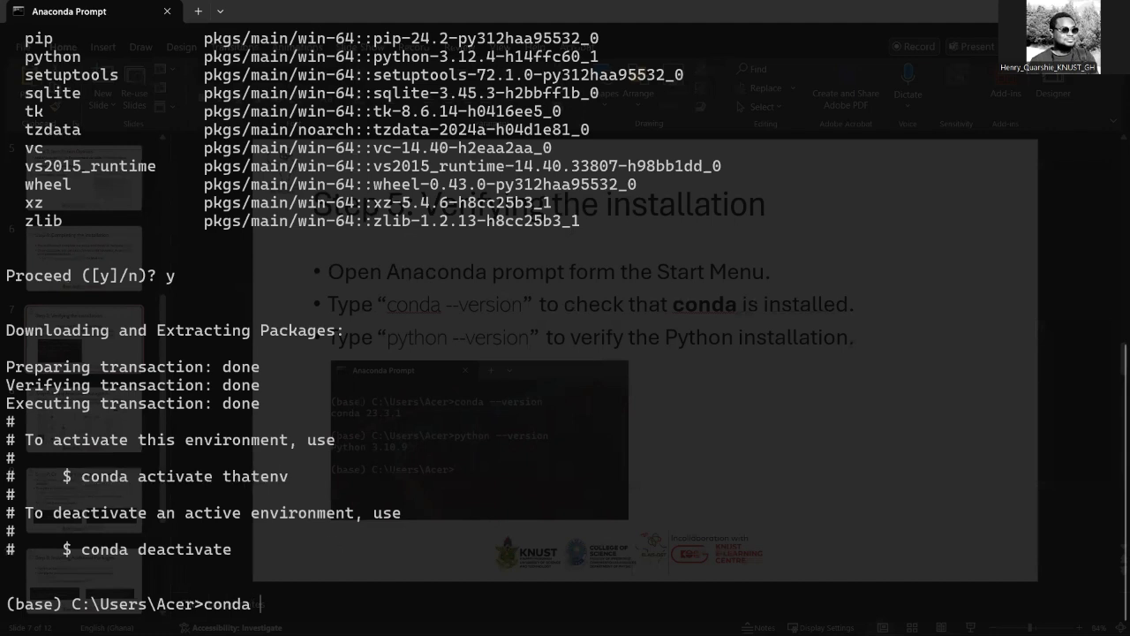
text(te thateb)
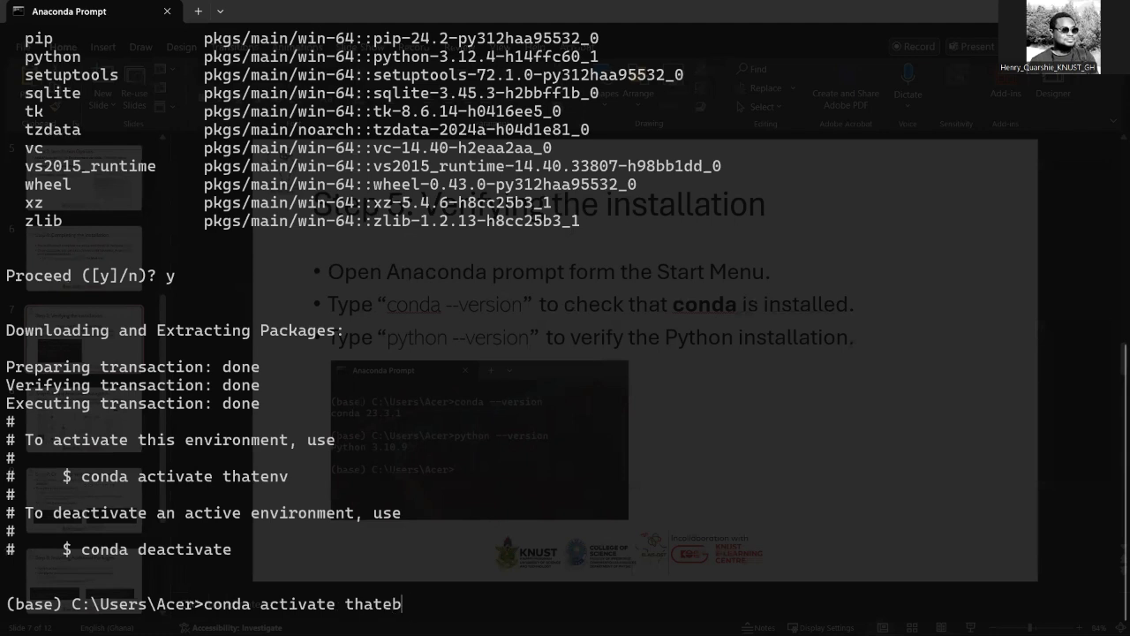
key(BackSpace)
text(nv)
key(Return)
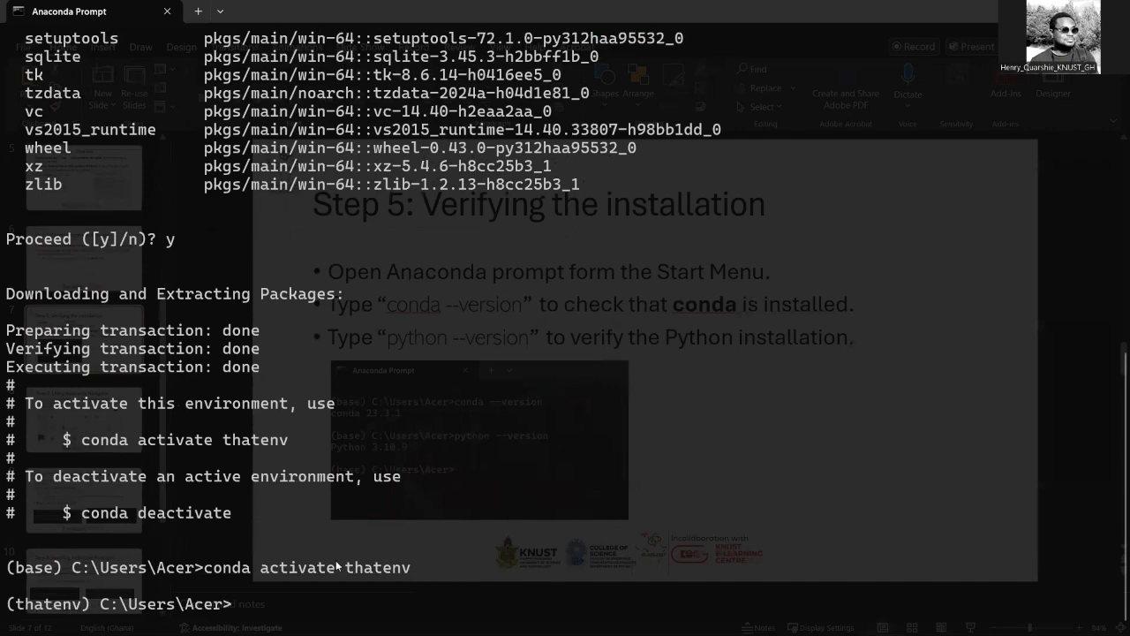
- Clear the terminal with cls and list the active environment's packages with conda list
text(cls)
key(Return)
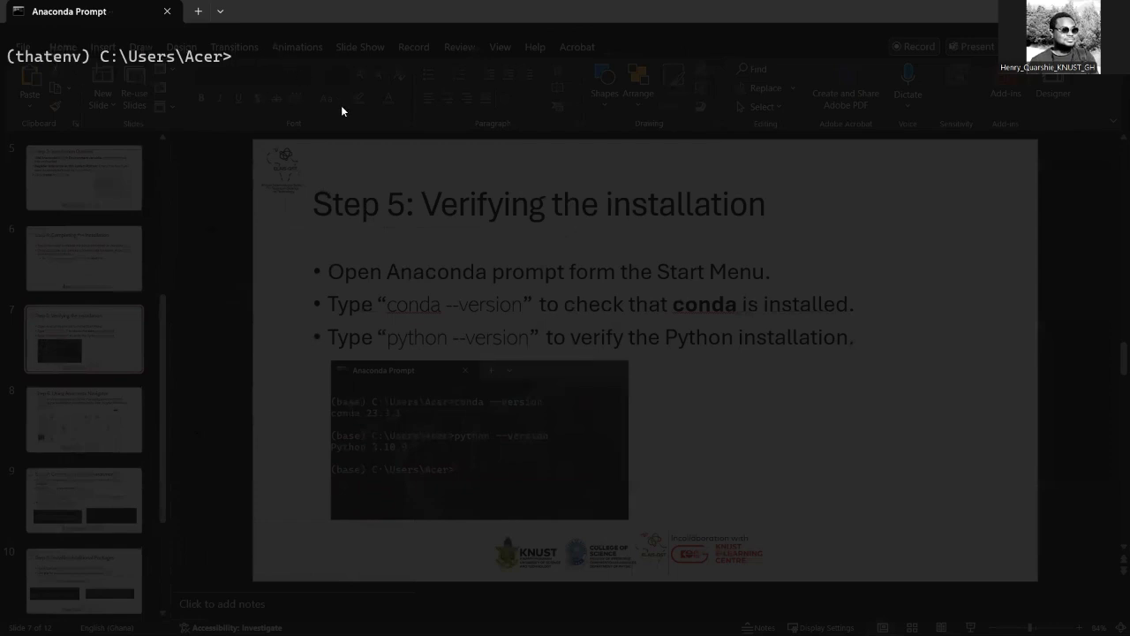
text(conda list)
key(Return)
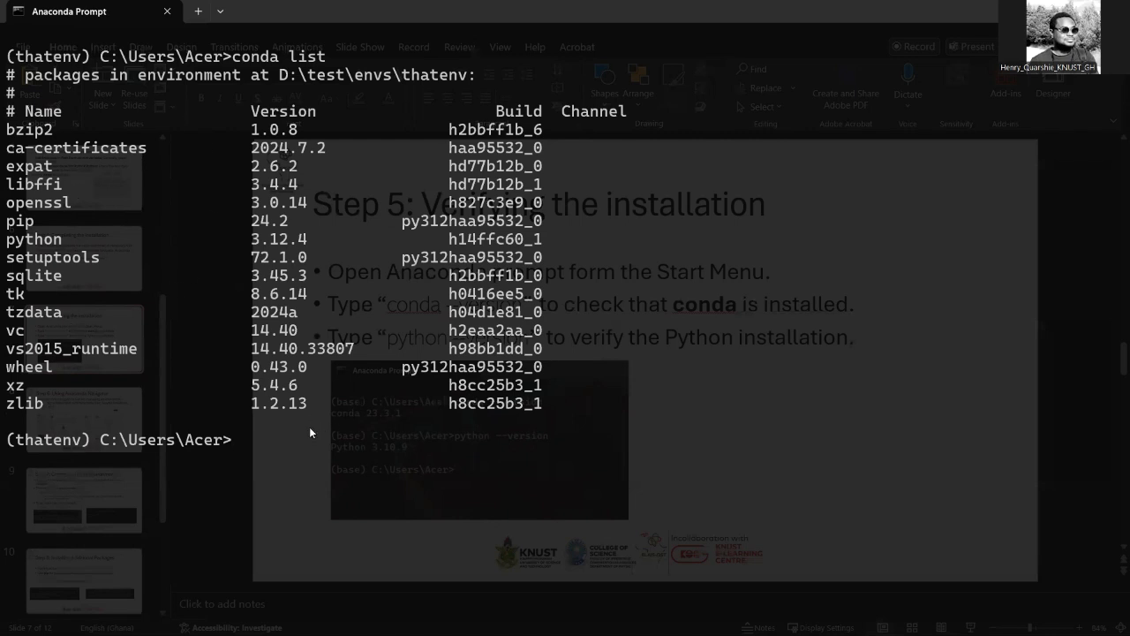
- List the Python packages in the active environment with pip list
text(pip list)
key(Return)
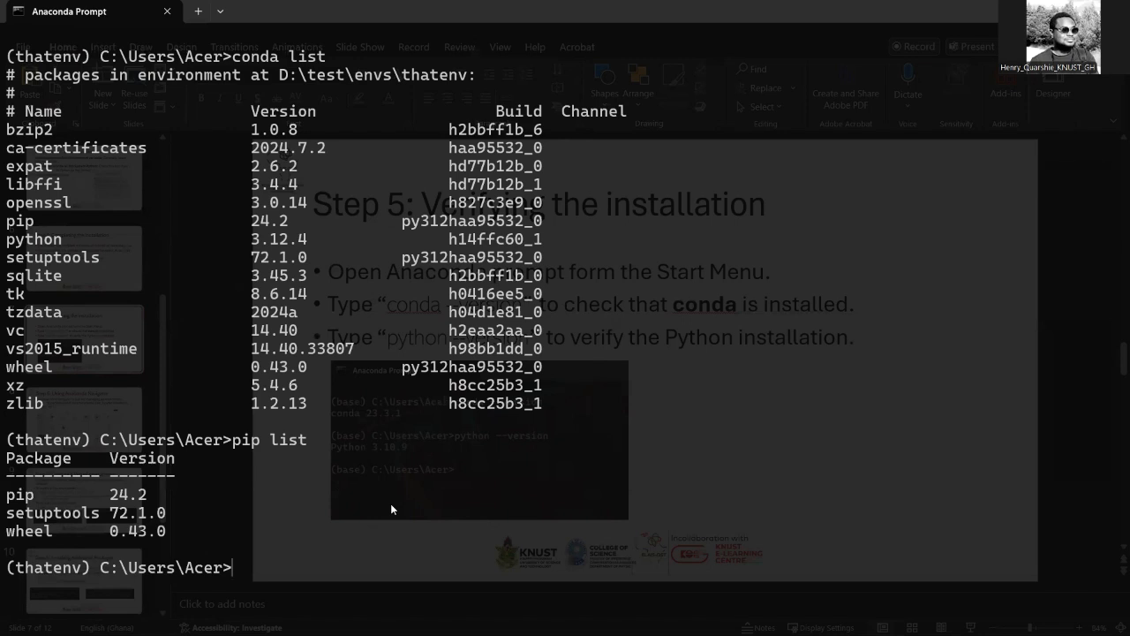
- Install numpy into the thatenv environment with conda install numpy, accepting the package plan with y
text(conda install nu)
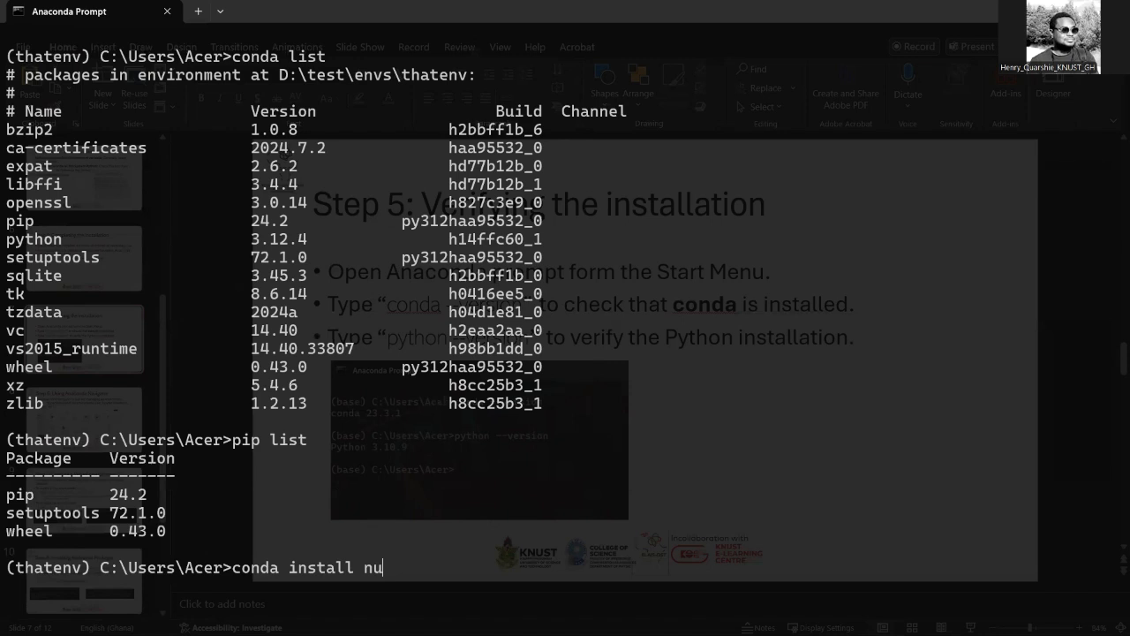
text(mpy)
key(Return)
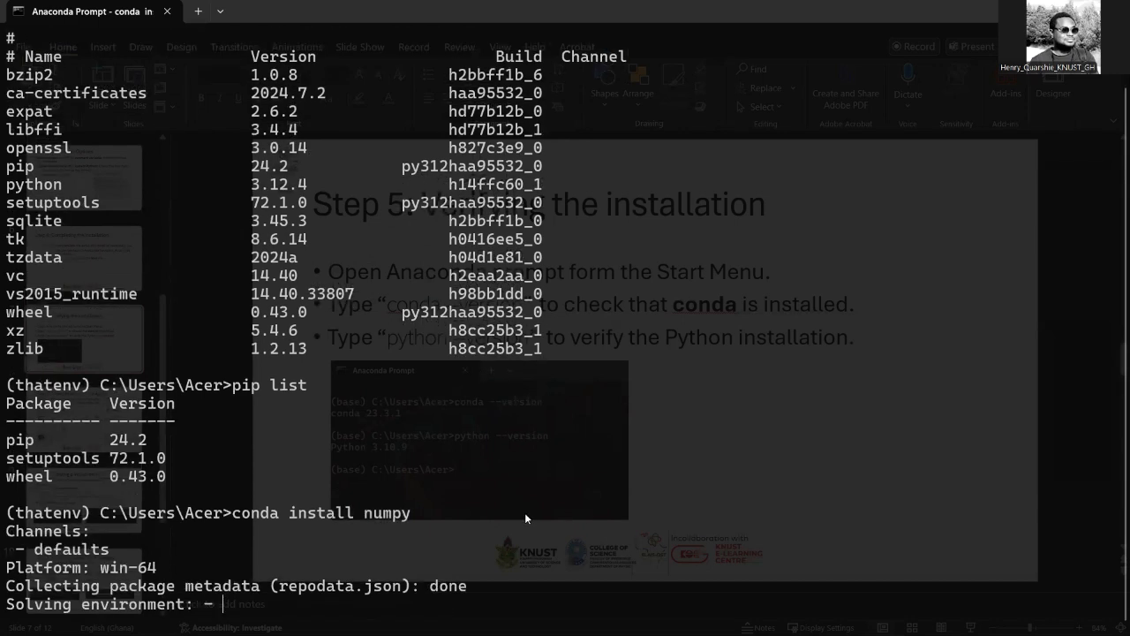
text(y)
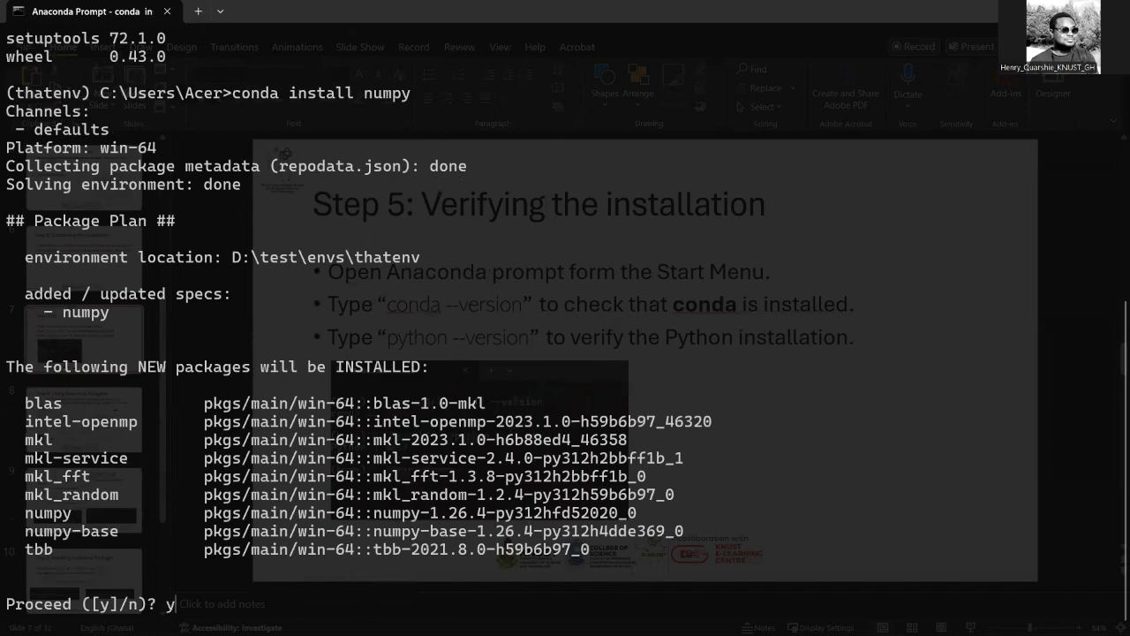
key(Return)
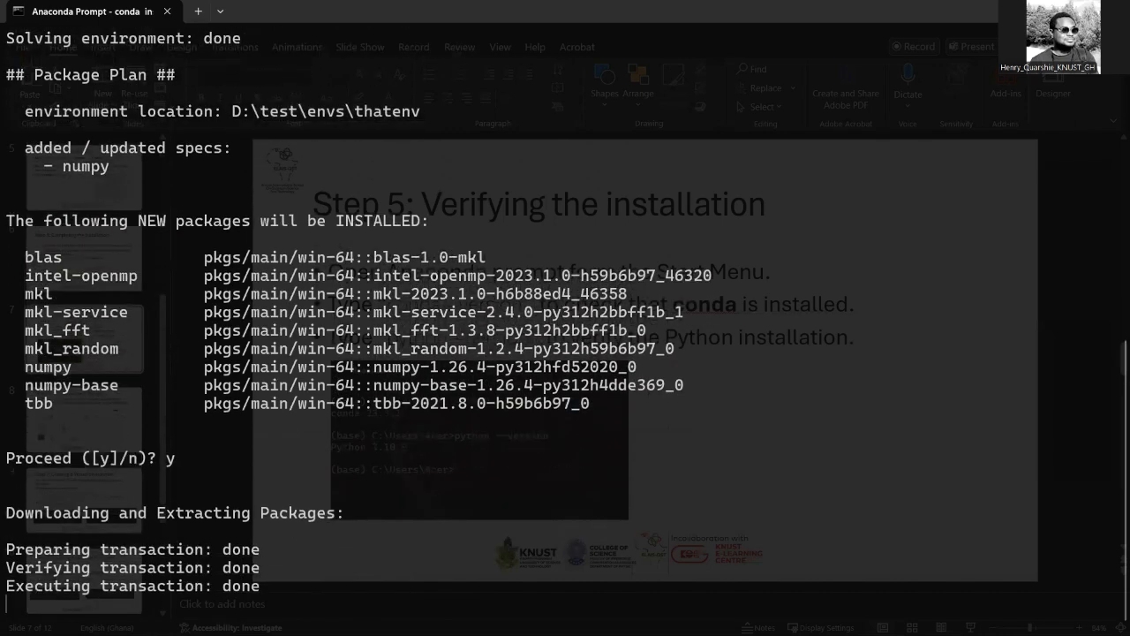
- Run conda list again and check the numpy entry among the environment's packages
text(c)
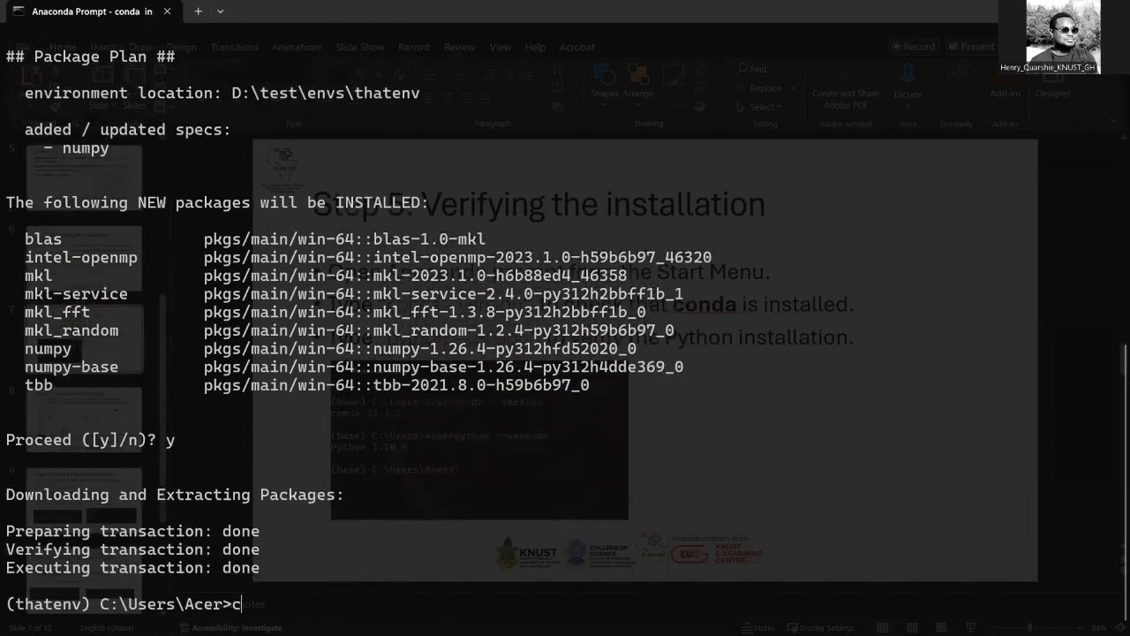
text(onda list)
key(Return)
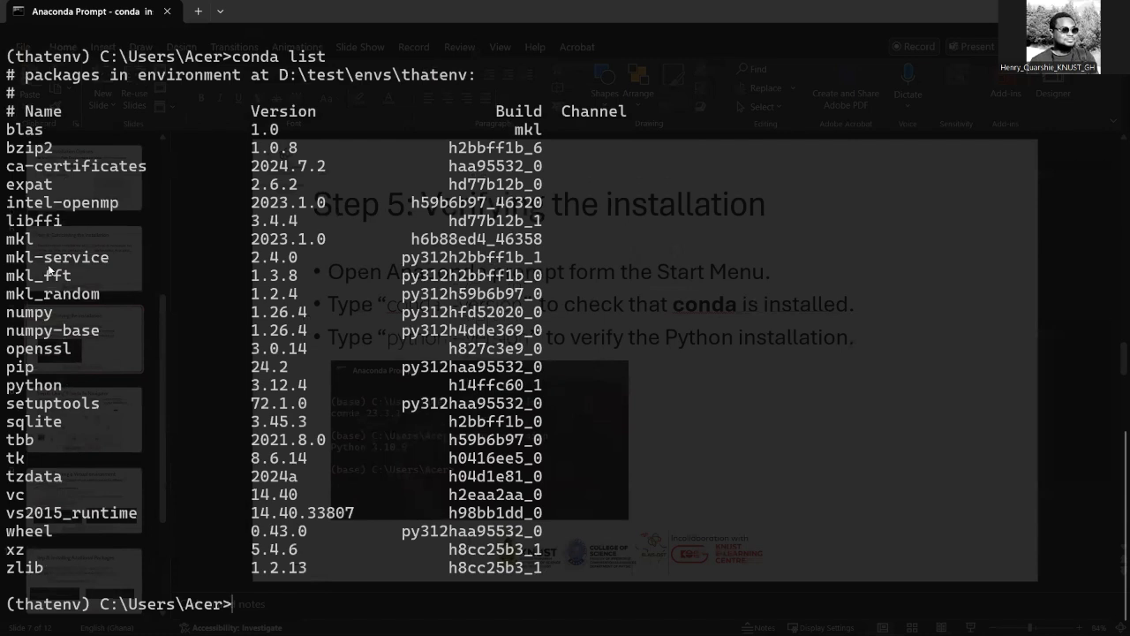
drag(13, 321, 53, 317)
click(54, 317)
- Try to install the marvel package with conda install marvel and review the output
text(conda instal)
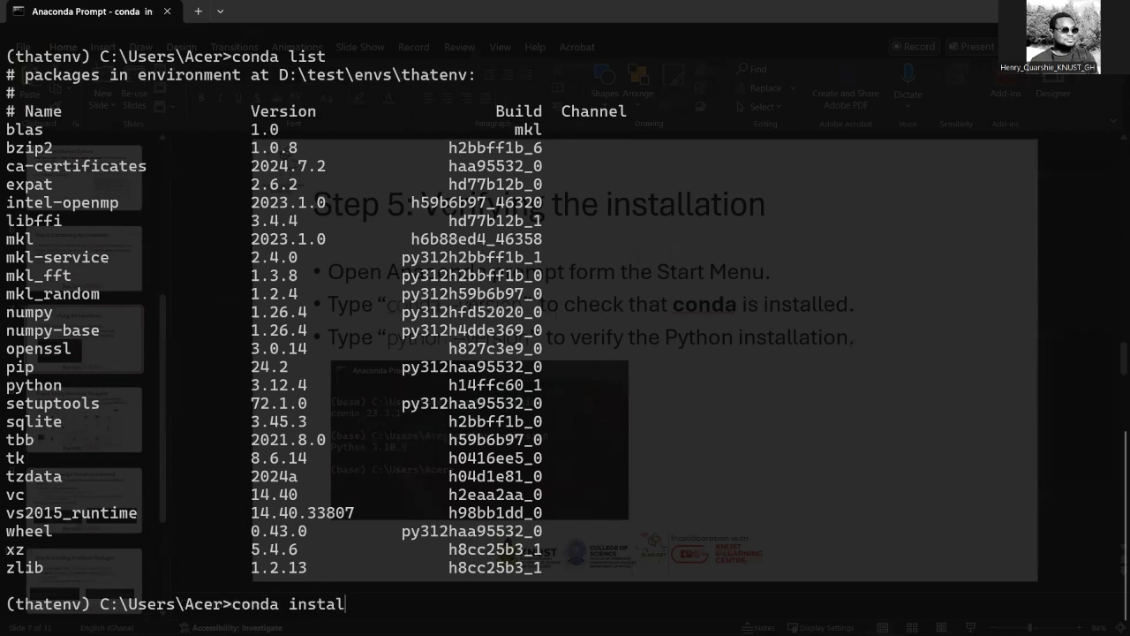
text(l marvel)
key(Return)
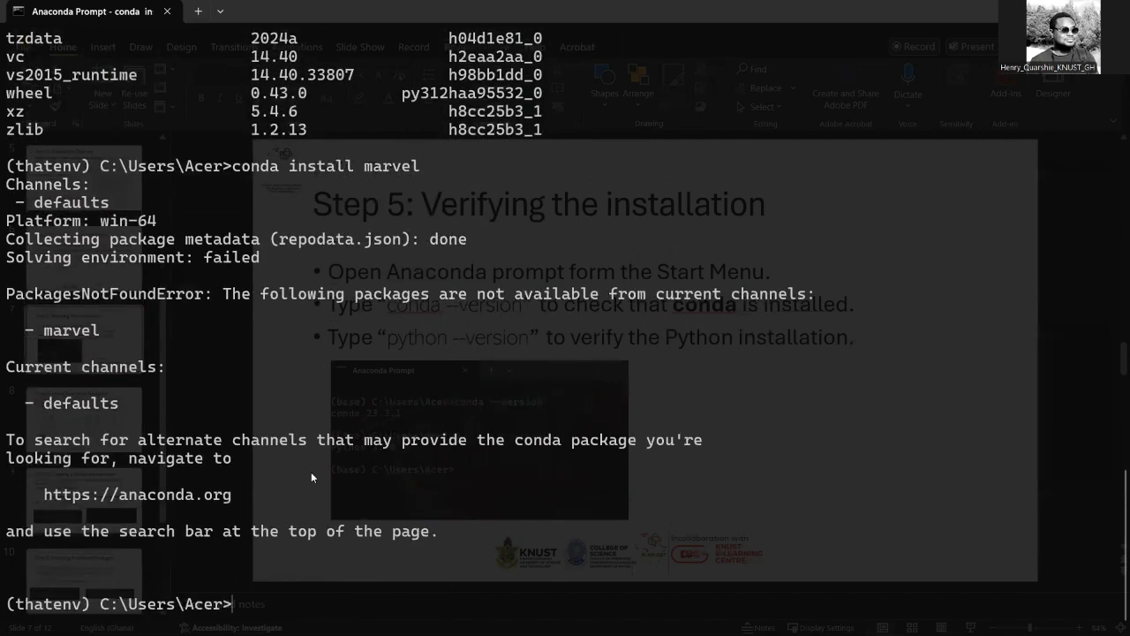
scroll(256, 330, up, 2)
scroll(256, 329, down, 2)
- Install the marvel package into the thatenv environment with pip install marvel
text(pip install m)
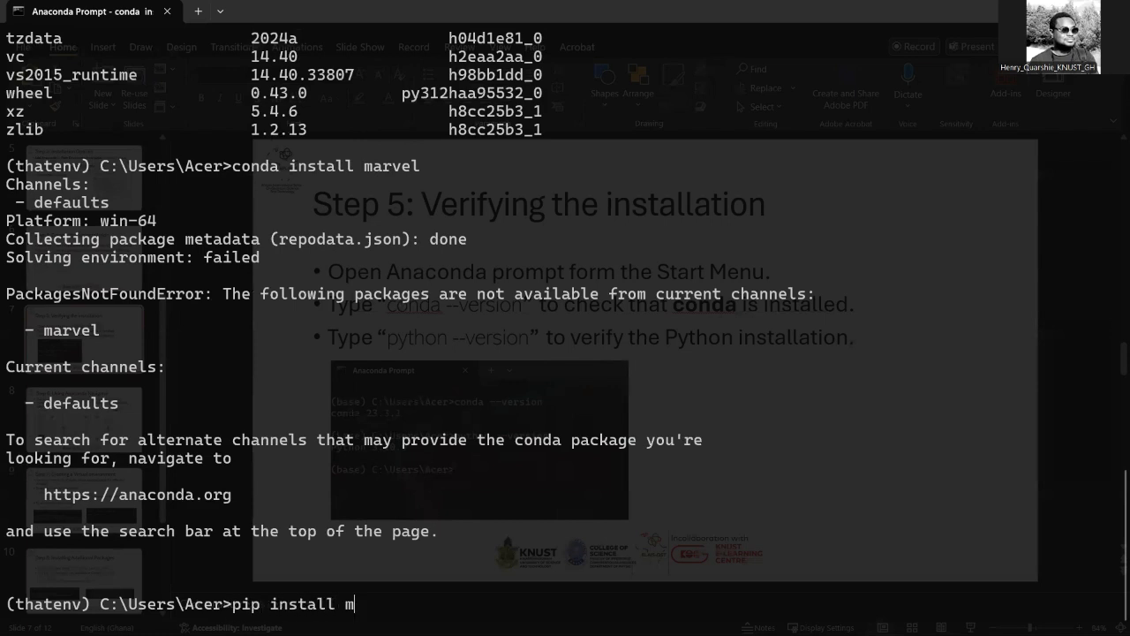
text(arvel)
key(Return)
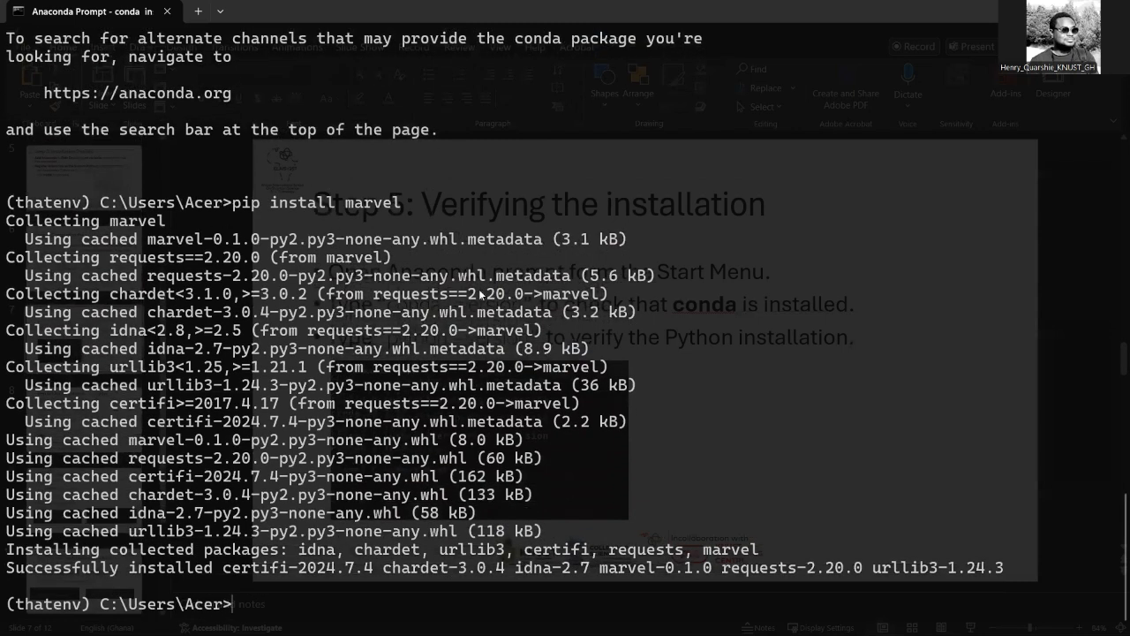
drag(7, 568, 362, 572)
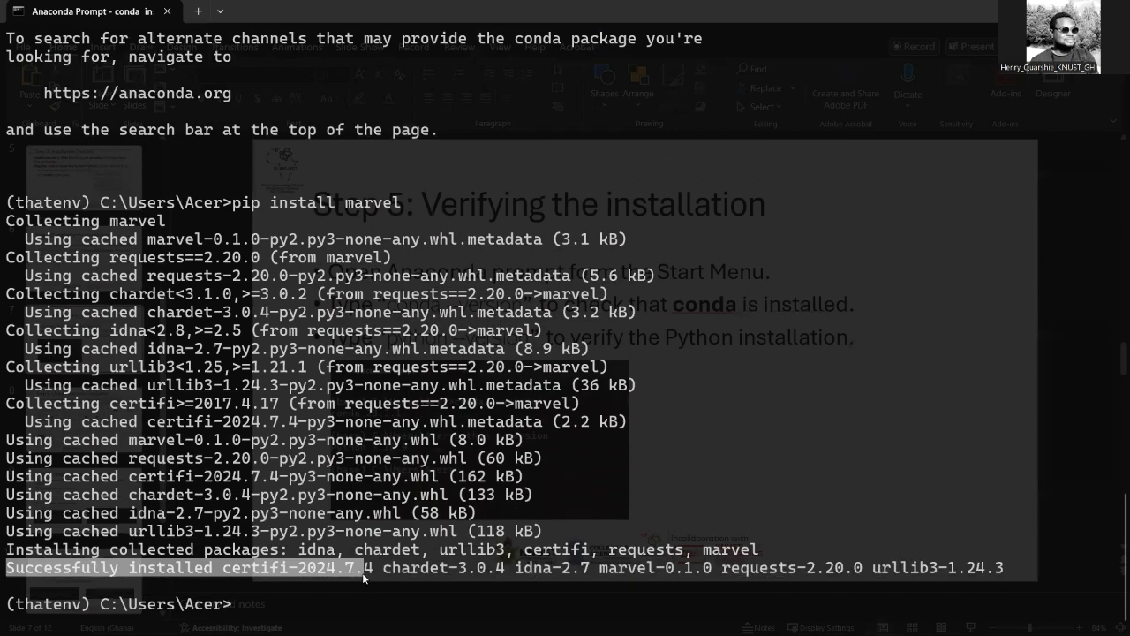
- Run pip list and check the marvel entry among the installed packages
text(pip list)
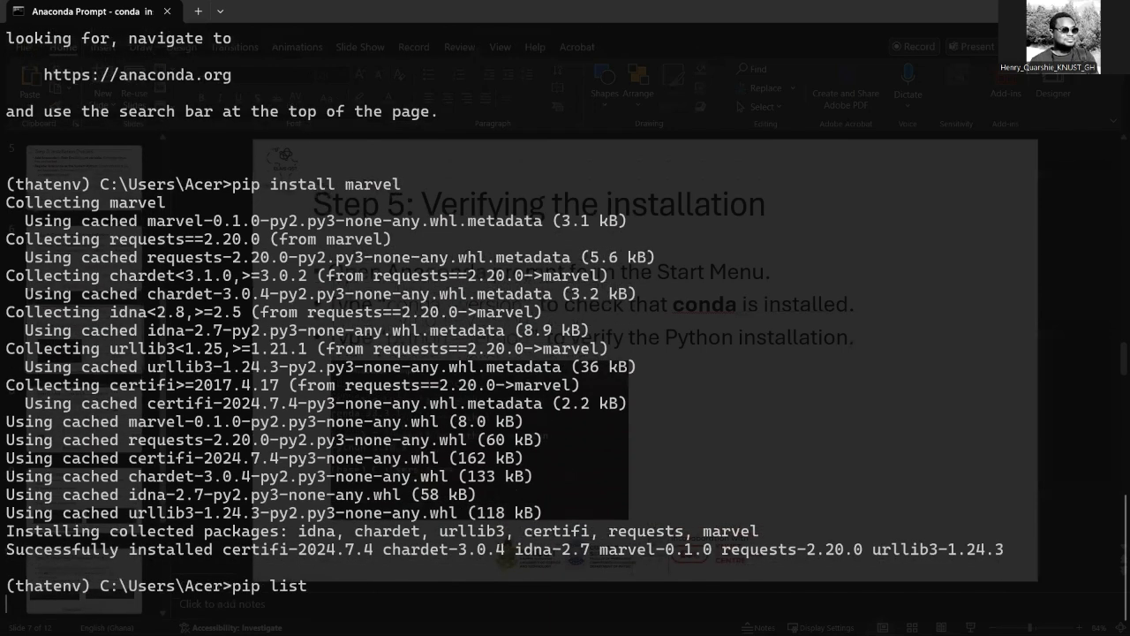
key(Return)
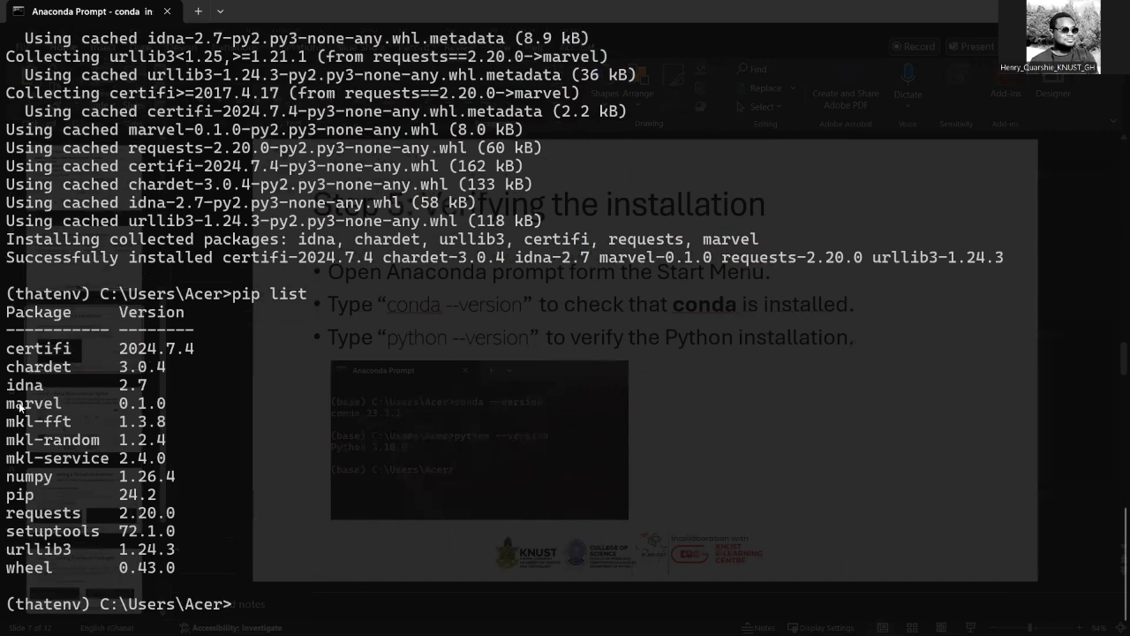
drag(7, 403, 175, 406)
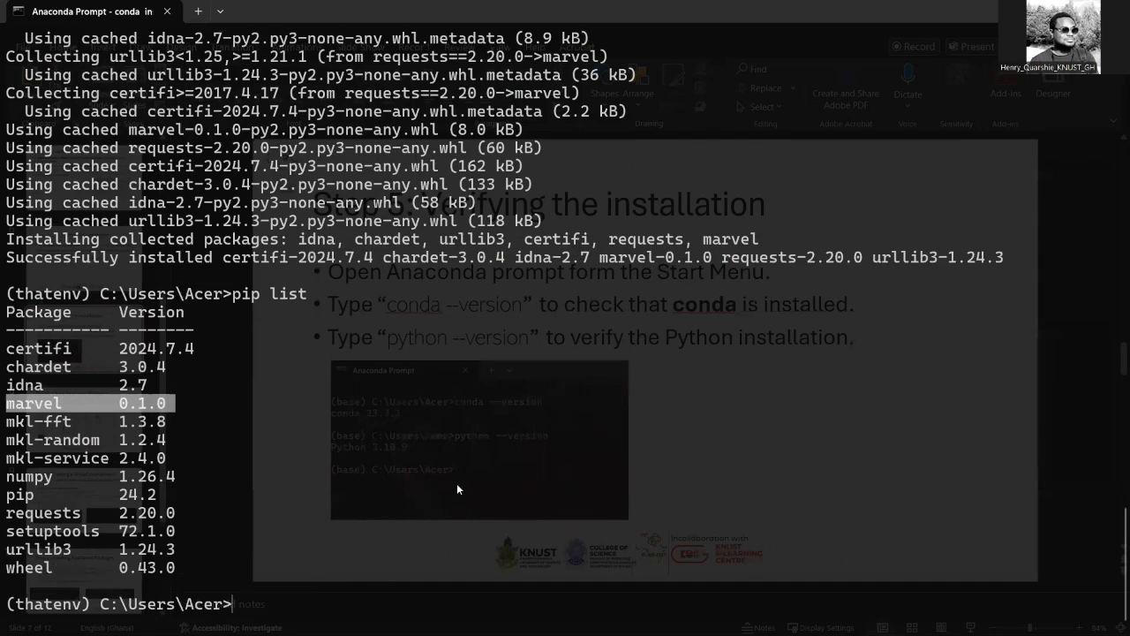
click(516, 430)
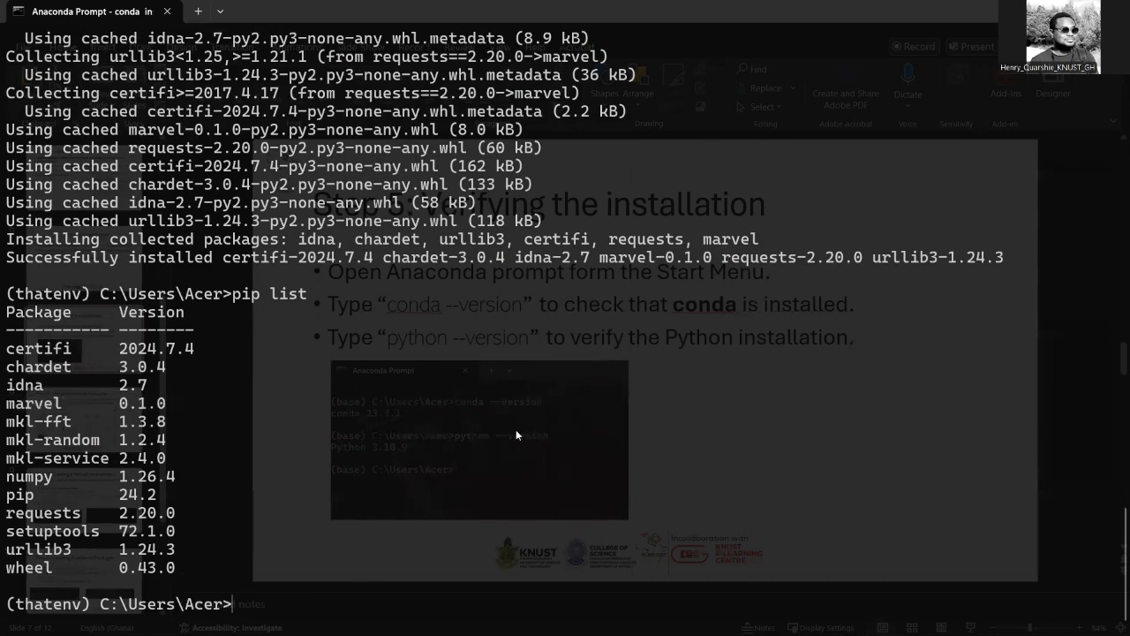
- Switch to Anaconda Navigator, browse the packages installed in the anaconda3 environment, and return to the home page
key(alt+Tab)
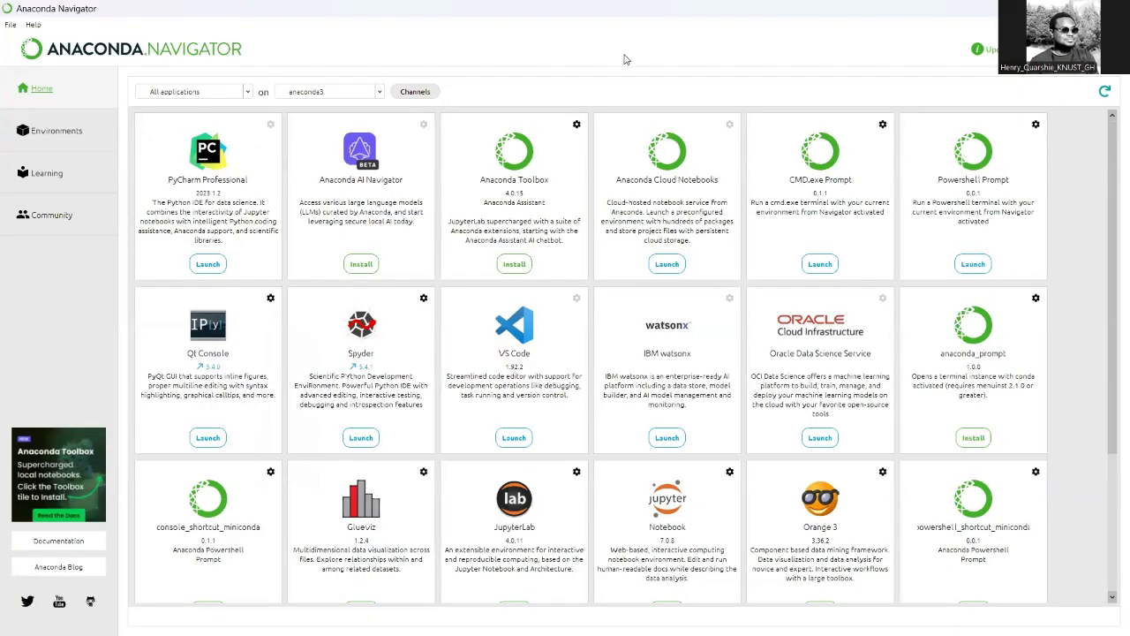
click(40, 130)
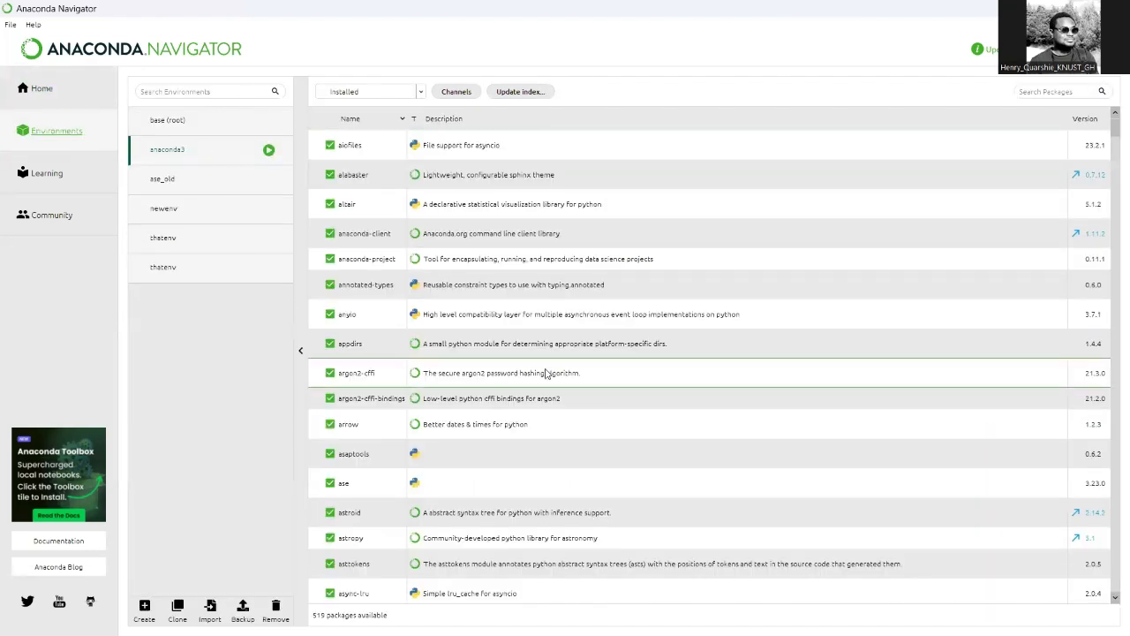
scroll(549, 374, down, 10)
scroll(545, 373, down, 20)
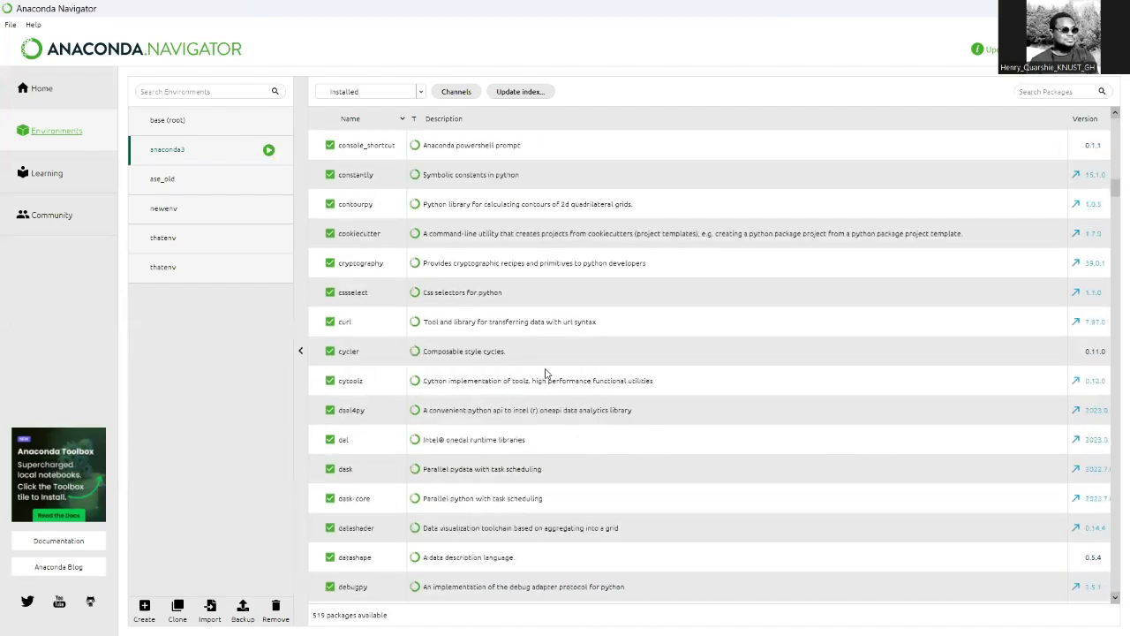
scroll(545, 373, down, 20)
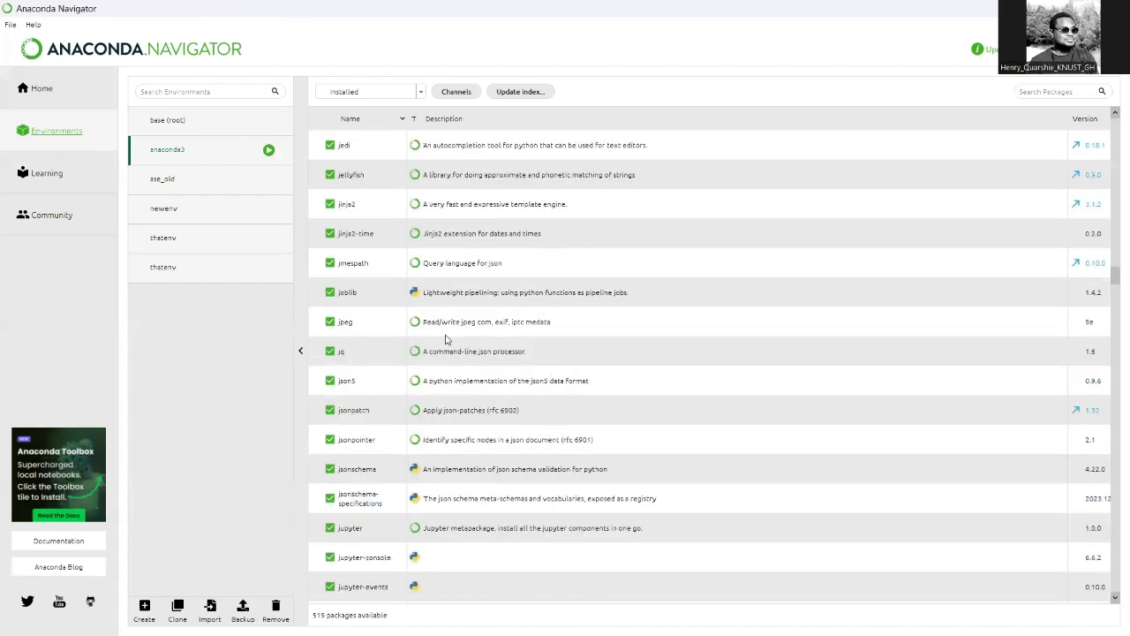
scroll(443, 345, down, 5)
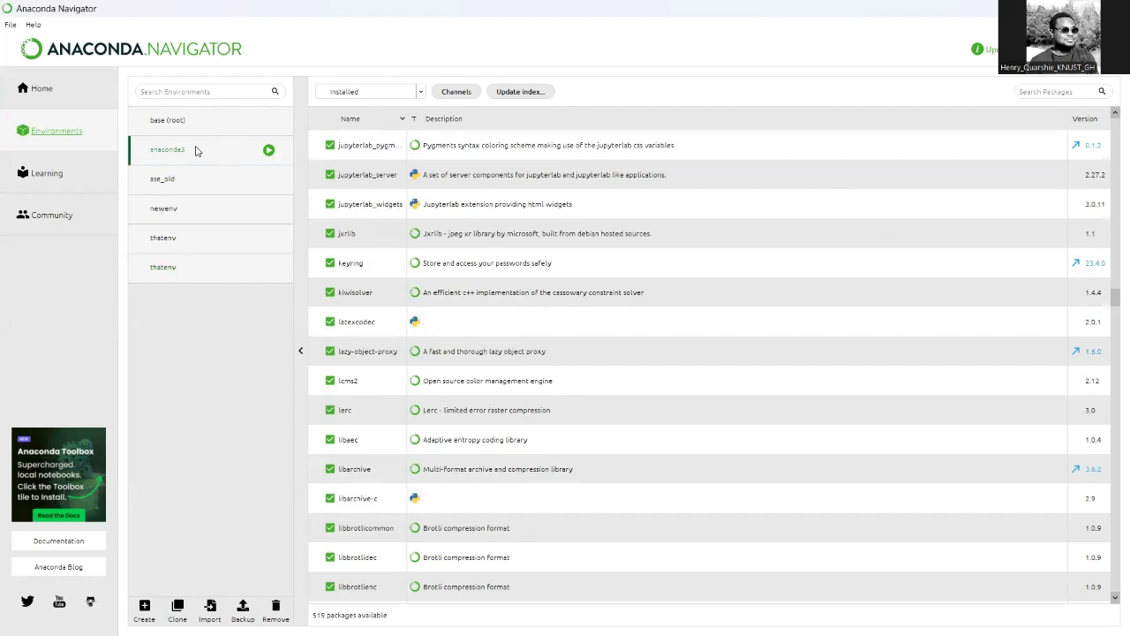
click(167, 135)
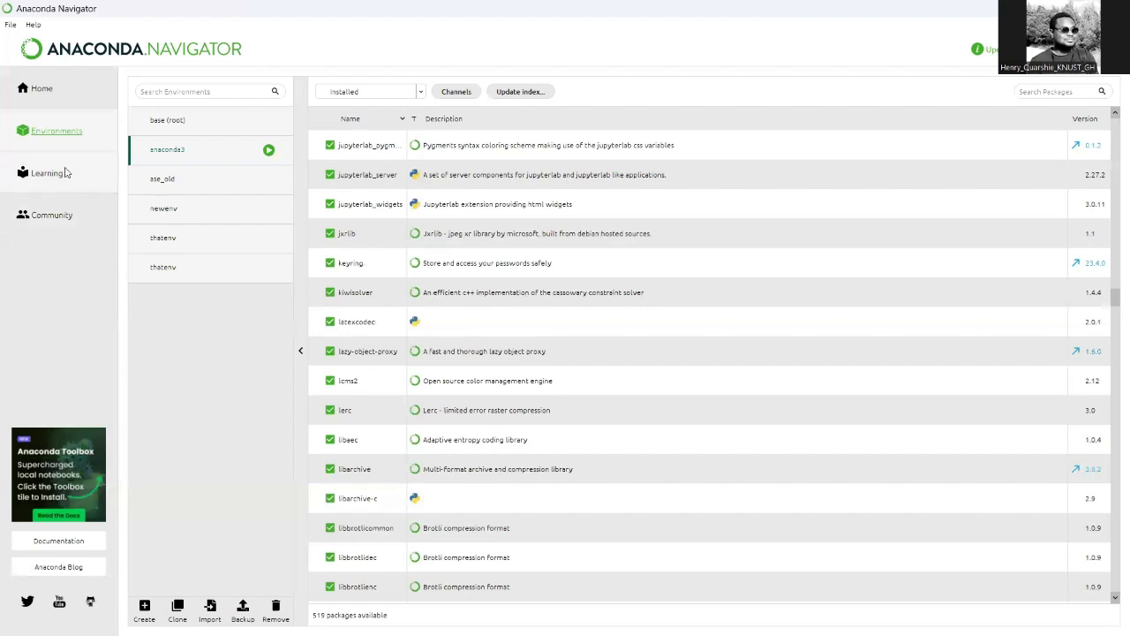
click(50, 101)
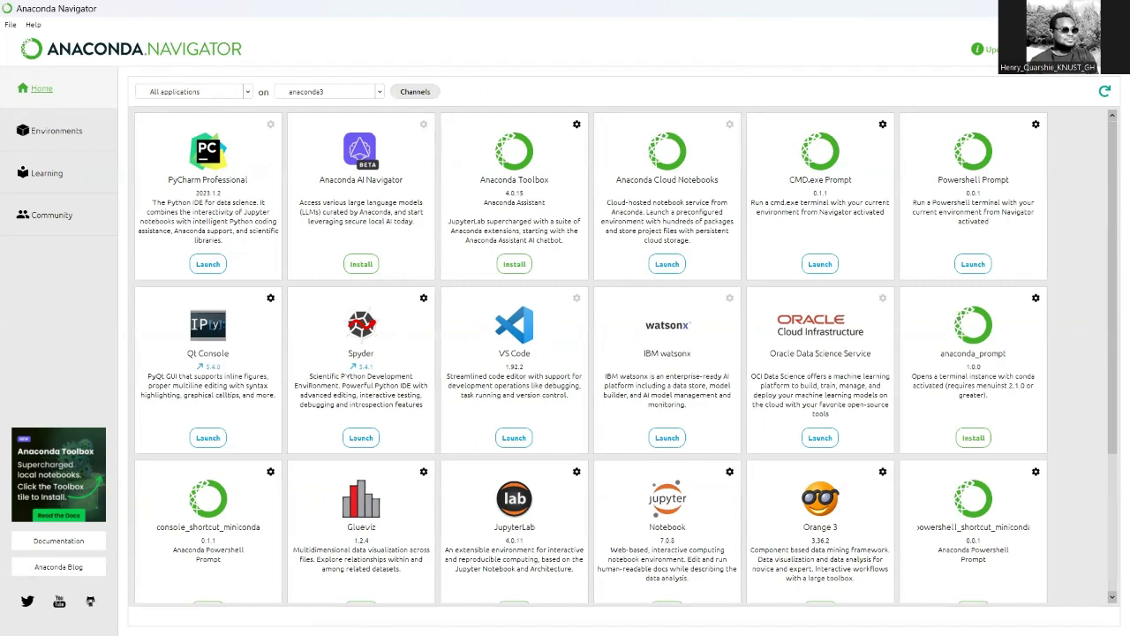
- Switch to the PowerPoint presentation on installing Python and go to its closing Thank You slide
drag(729, 6, 709, 48)
click(673, 29)
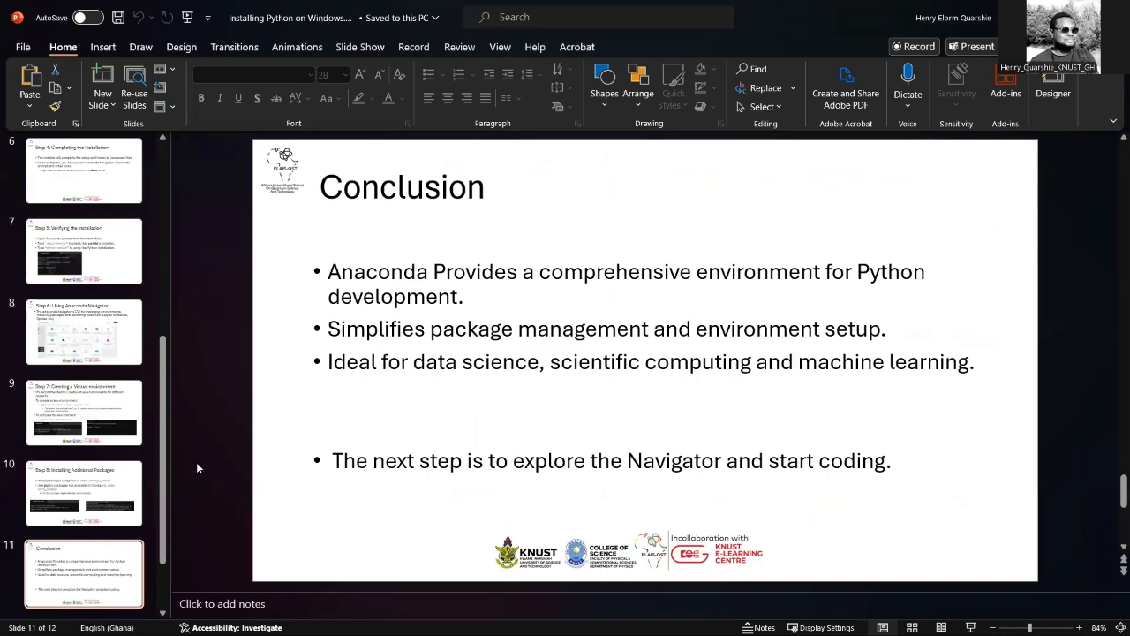
scroll(196, 462, down, 1)
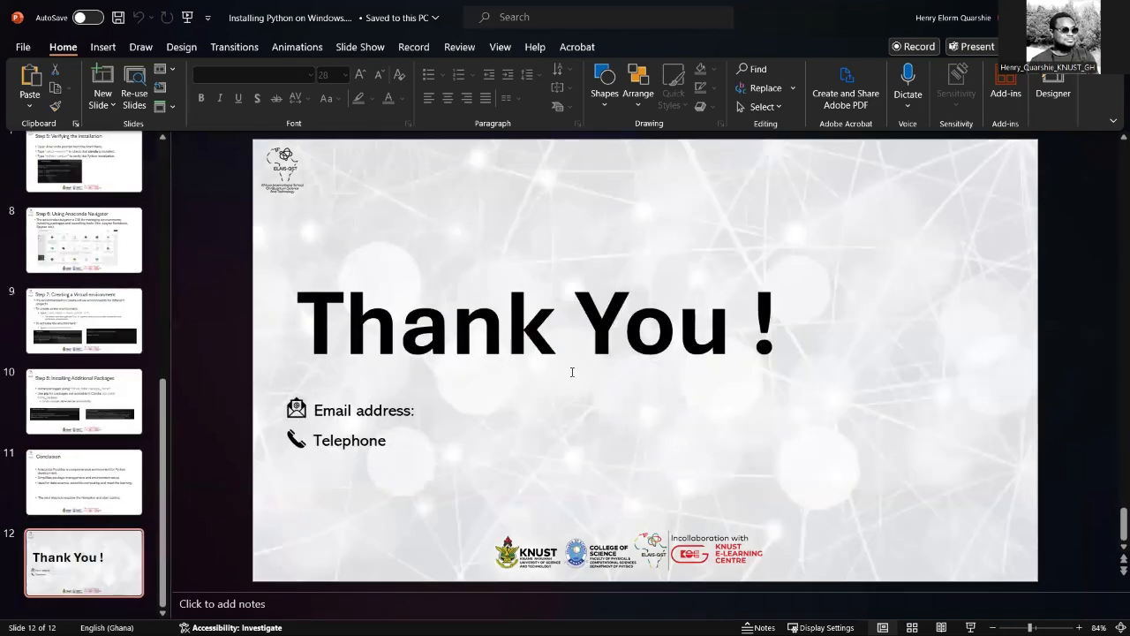